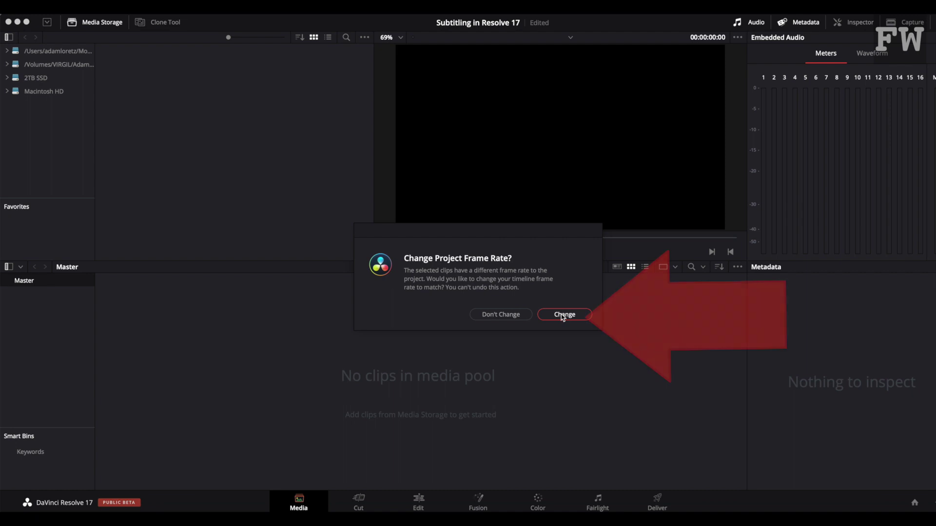
Match the project frame rate to the imported clip and place that clip in a new timeline on the Edit page
left_click(563, 315)
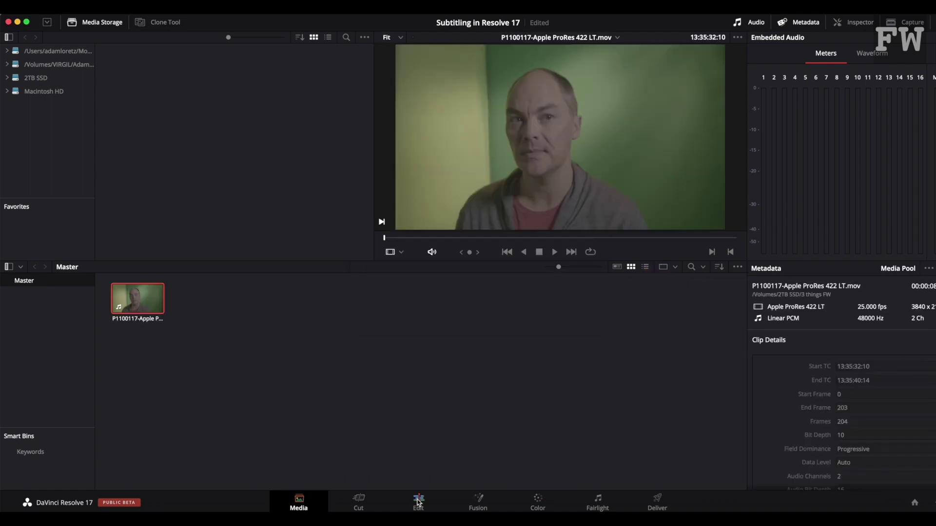
left_click(417, 503)
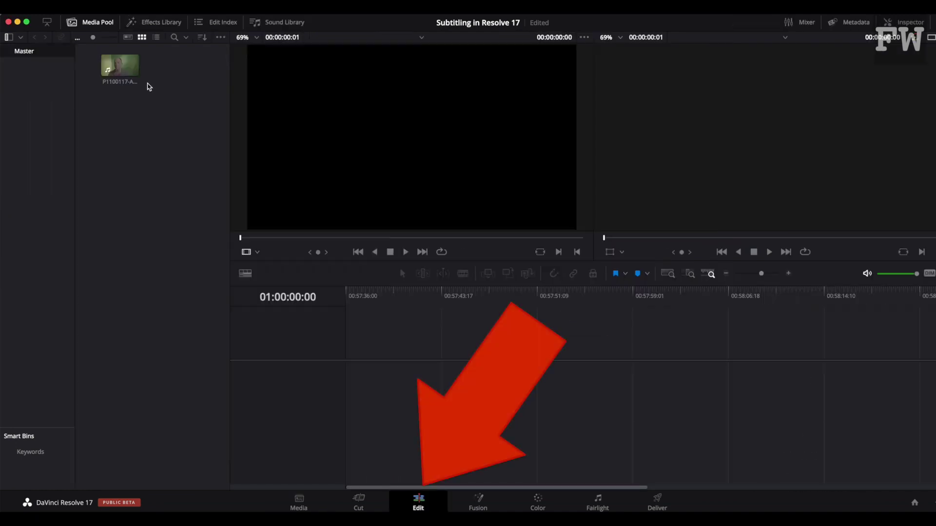
left_click(121, 70)
left_click_drag(119, 71, 348, 384)
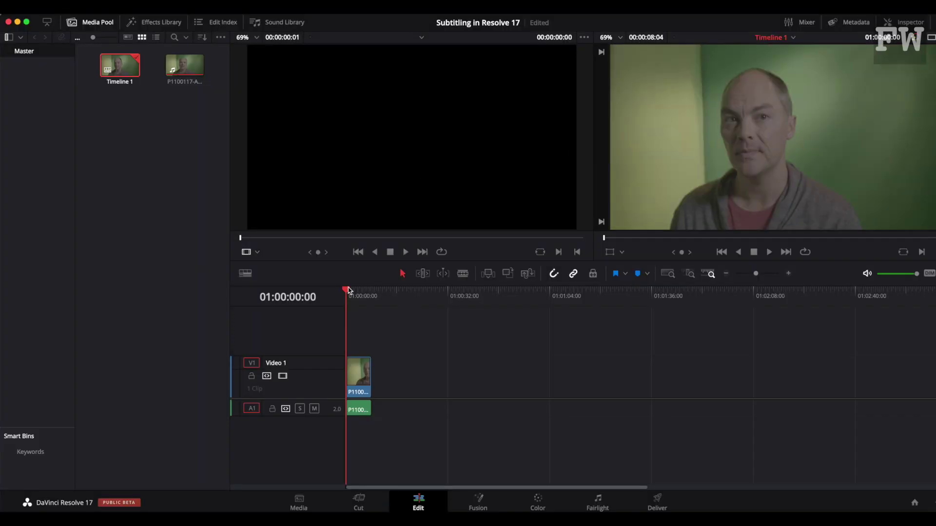
Add a subtitle track to the timeline and increase its height above the video track
right_click(302, 369)
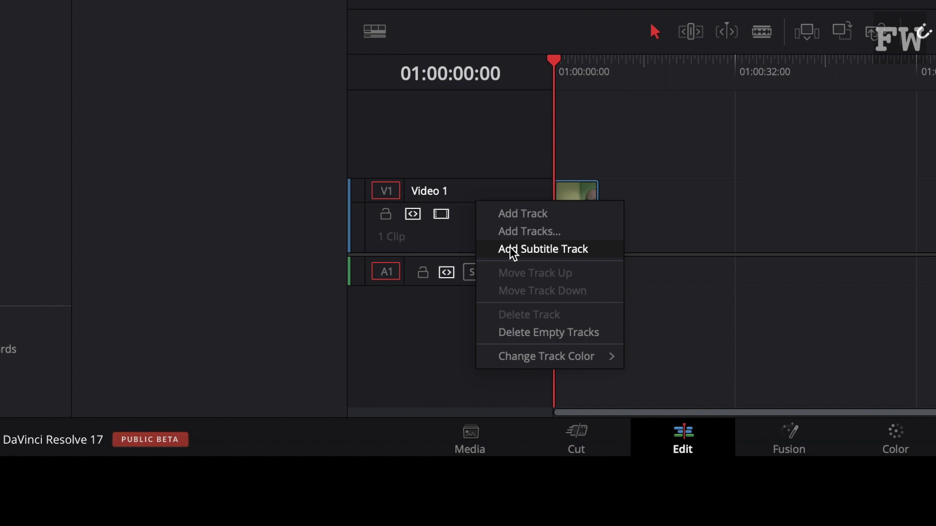
left_click(511, 250)
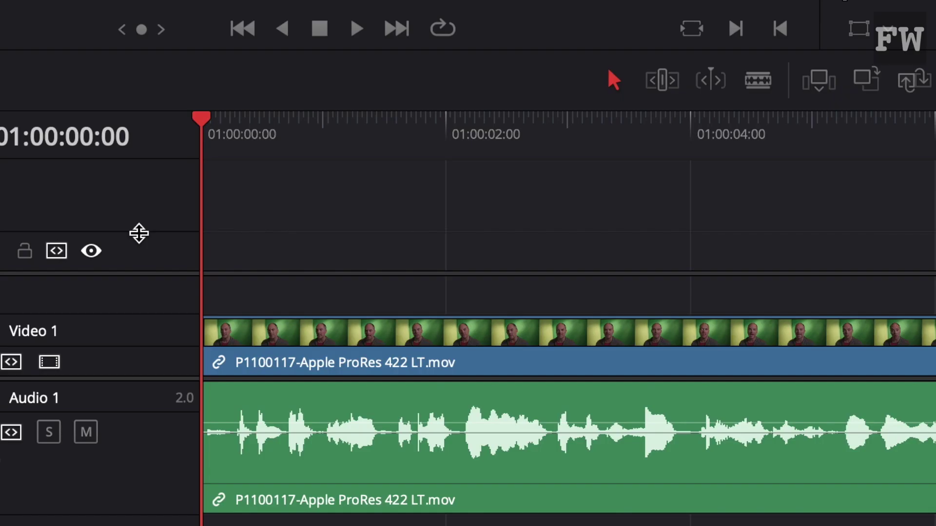
left_click_drag(90, 338, 91, 321)
left_click_drag(141, 192, 142, 182)
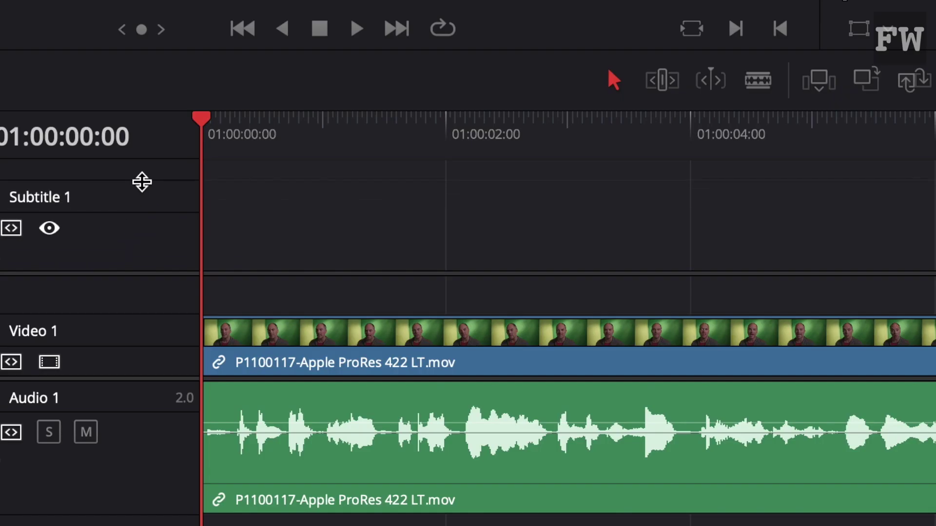
Rename the subtitle track "Unique name subs"
double_click(57, 205)
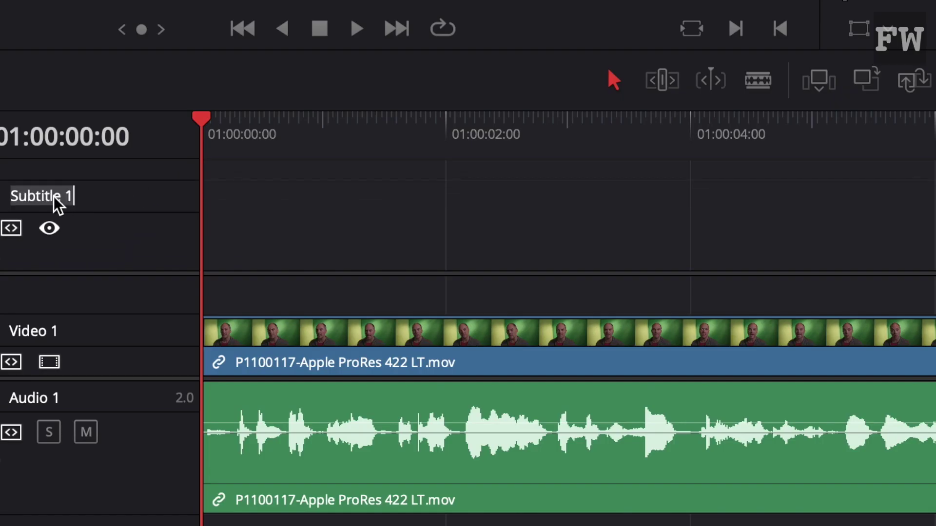
double_click(57, 204)
triple_click(54, 198)
type("U")
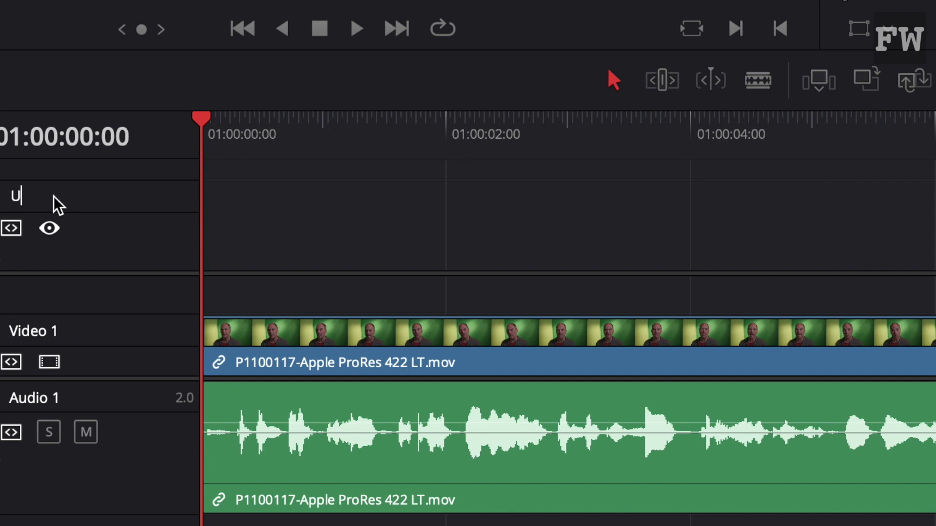
type("nique name")
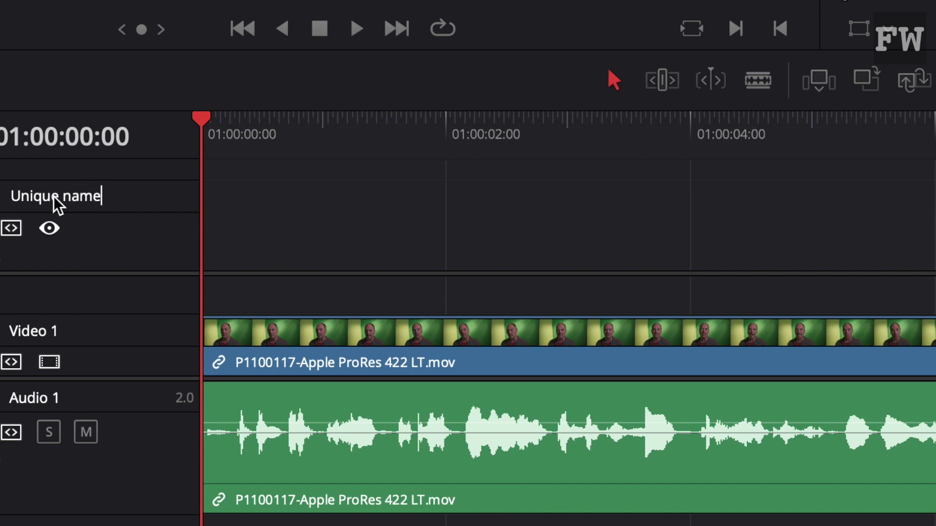
type(" subs")
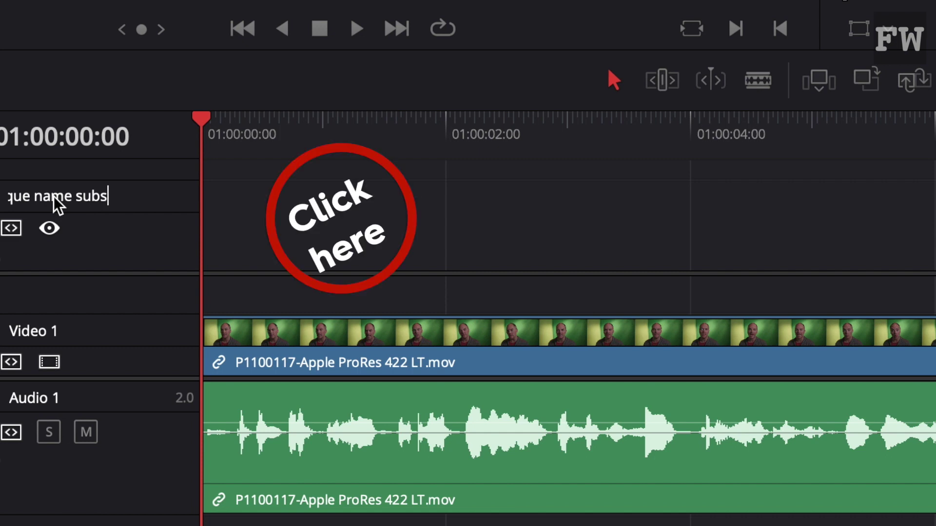
Create a caption on the subtitle track at the timeline start with the text "My first caption"
left_click(239, 253)
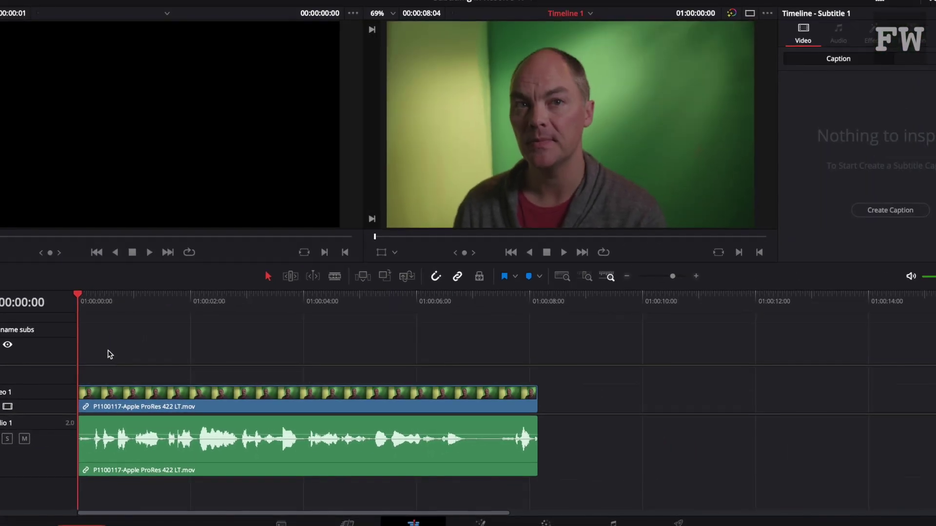
left_click(110, 354)
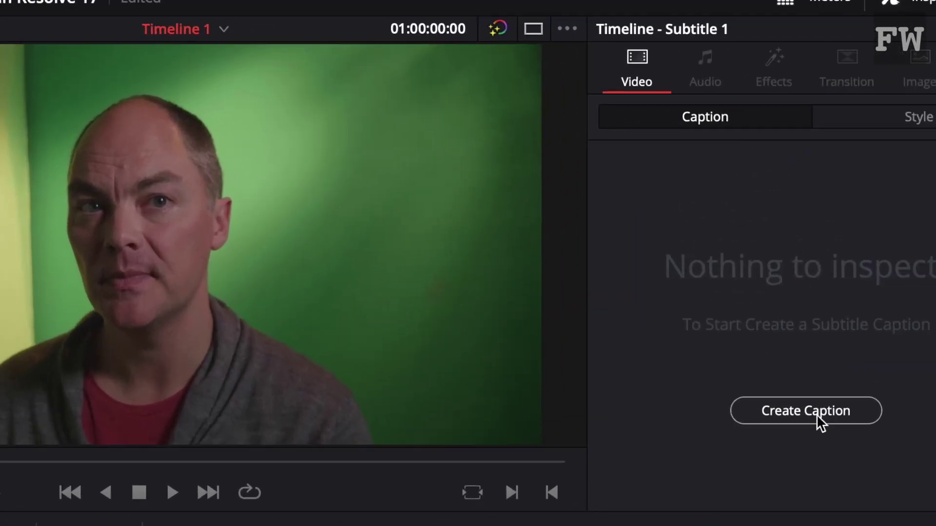
left_click(814, 412)
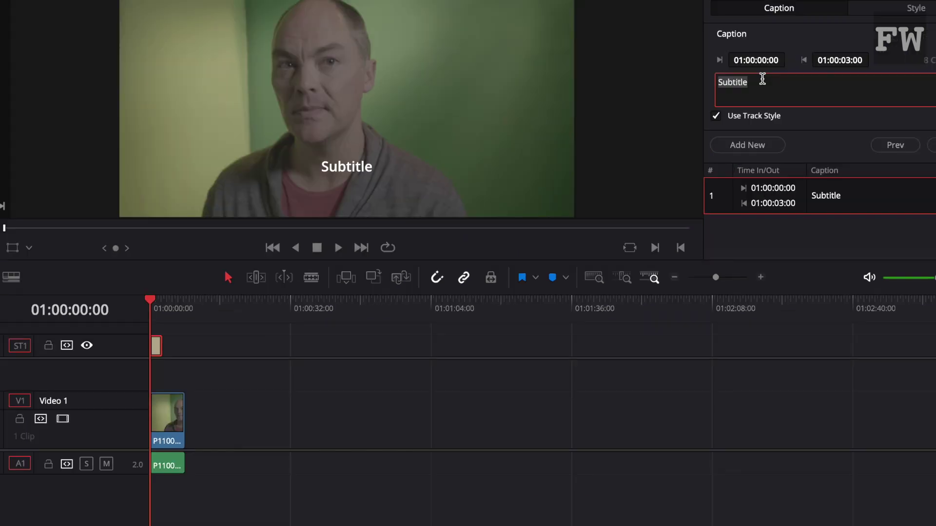
type("M")
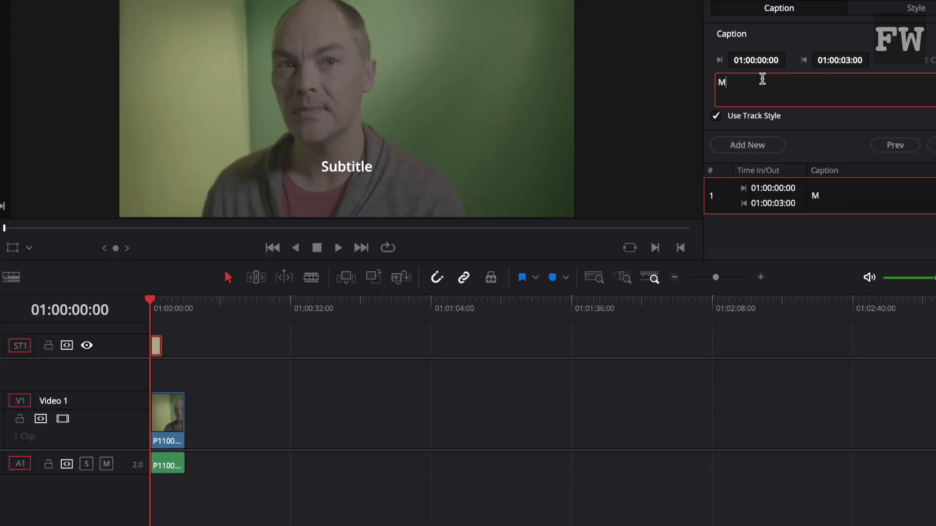
type("y first captio")
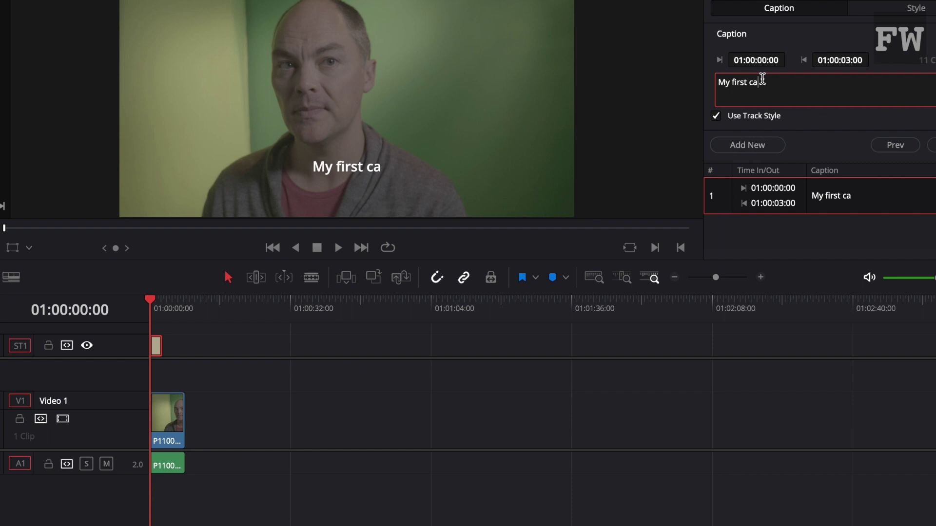
type("n")
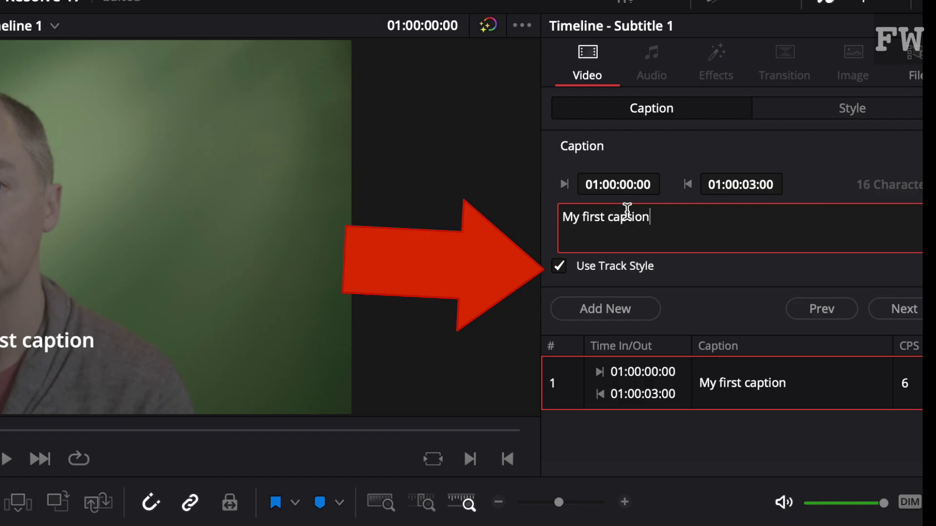
key("Return")
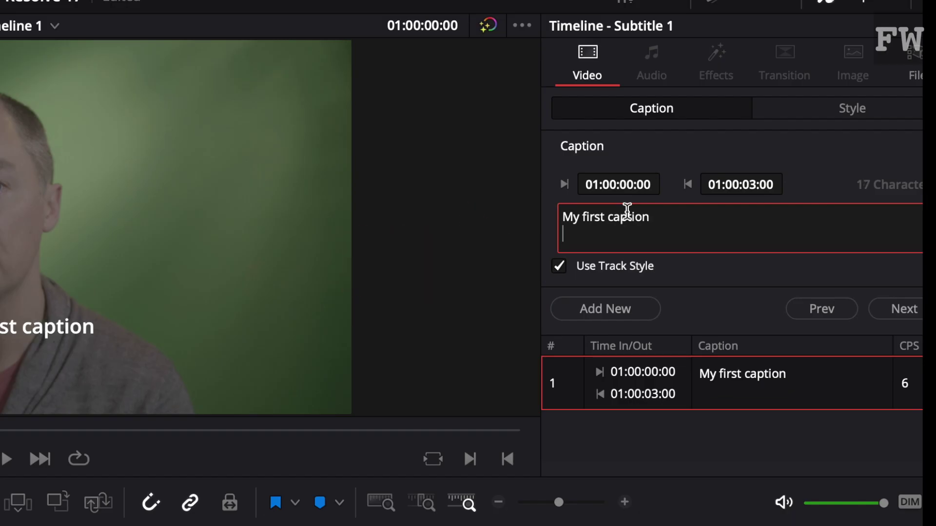
key("BackSpace")
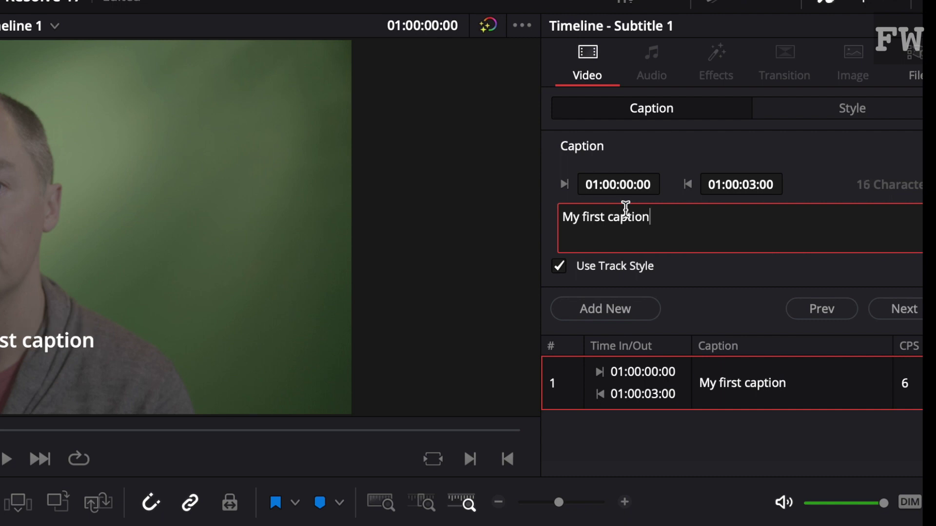
key("Escape")
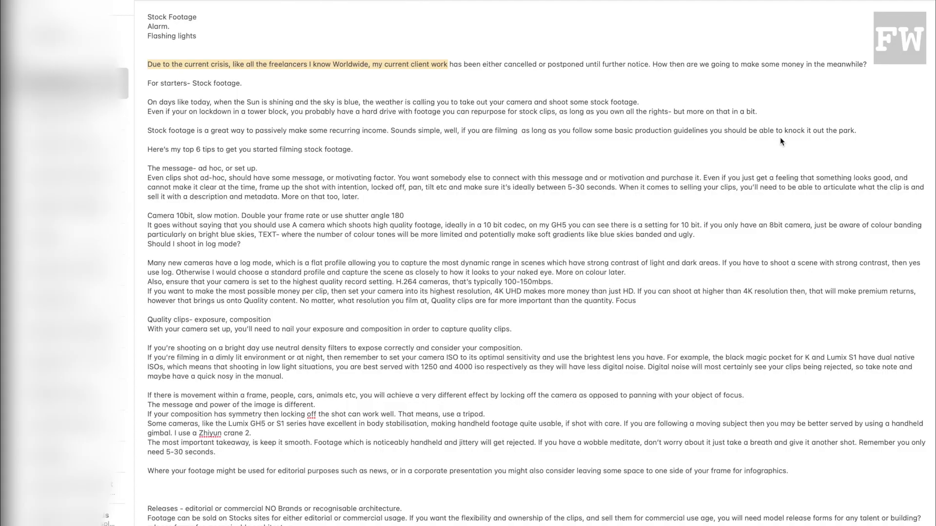
In the notes document, select the script phrase "has been either cancelled or postponed until further notice"
left_click(443, 65)
left_click(617, 64, "shift")
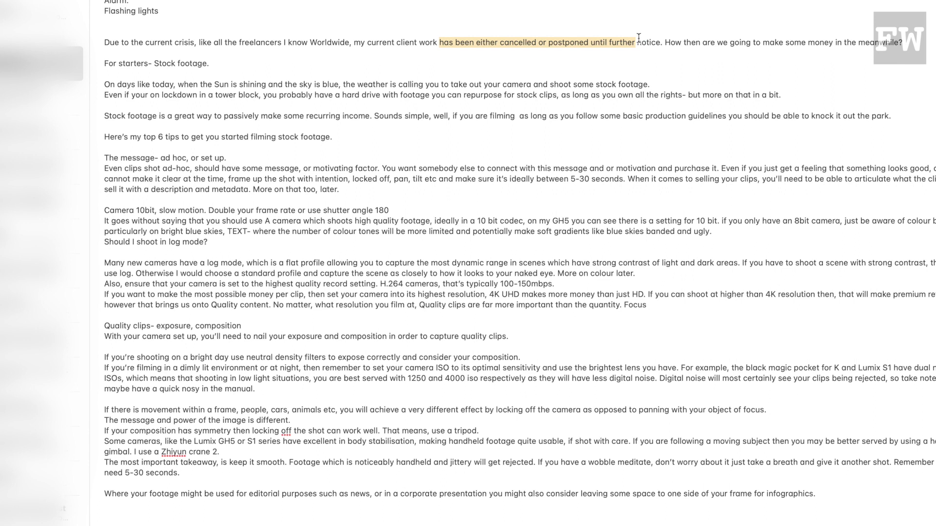
left_click(661, 42, "shift")
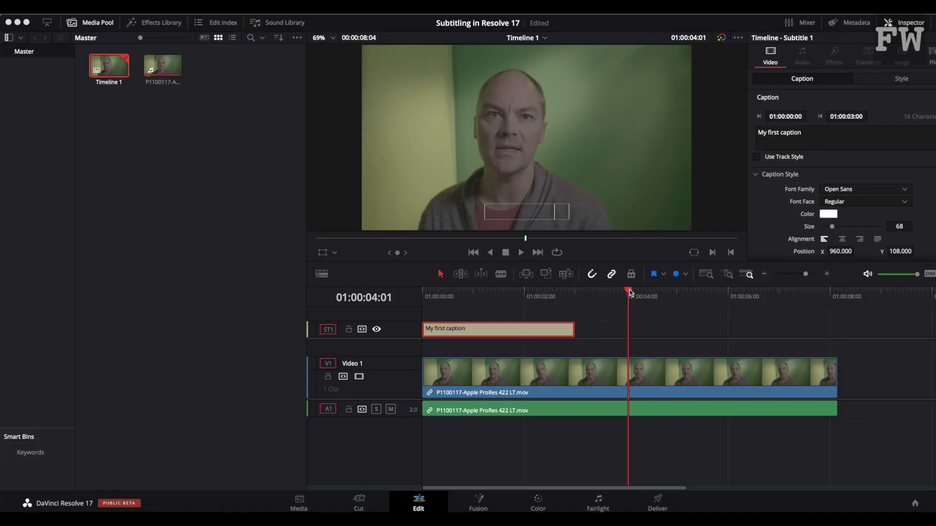
Add a second caption starting at 01:00:04:00 with the text "My second caption"
mouse_move(629, 295)
left_mouse_down()
mouse_move(550, 295)
mouse_move(627, 297)
left_mouse_up()
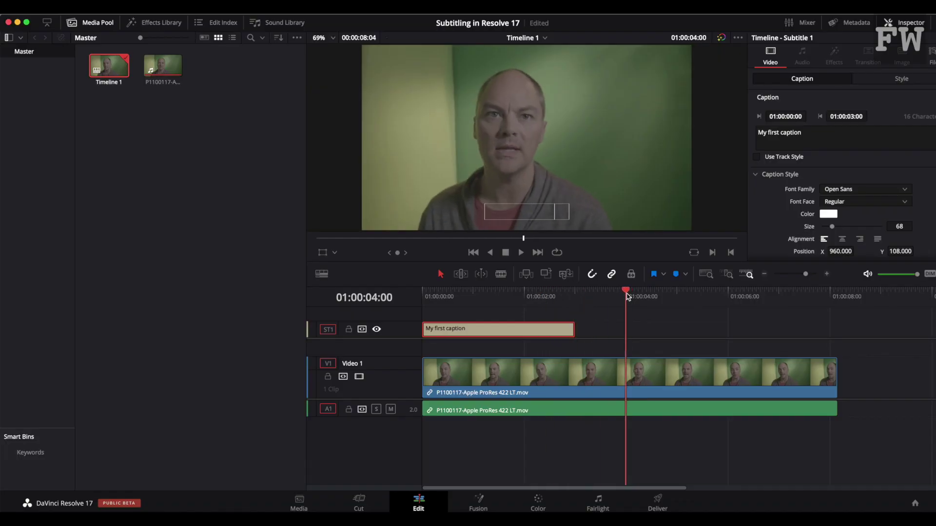
scroll(775, 212, "down", 2)
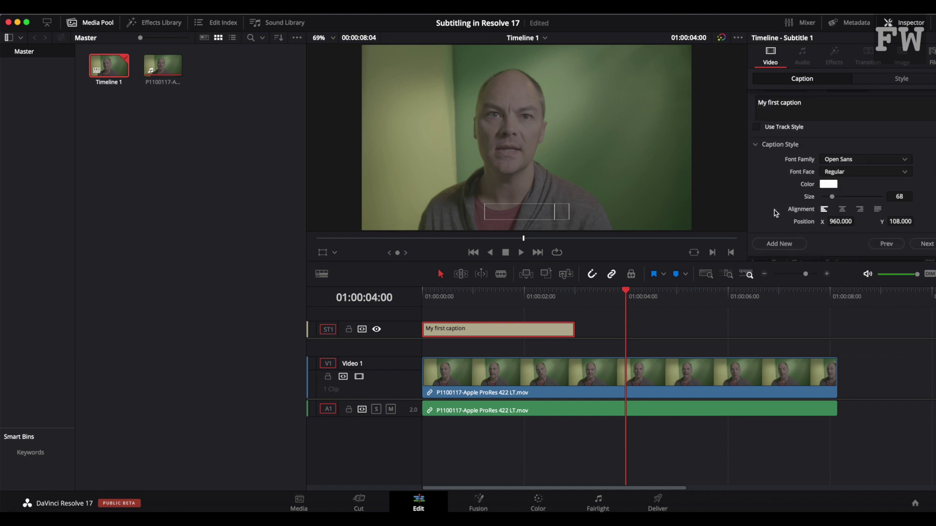
scroll(775, 213, "down", 1)
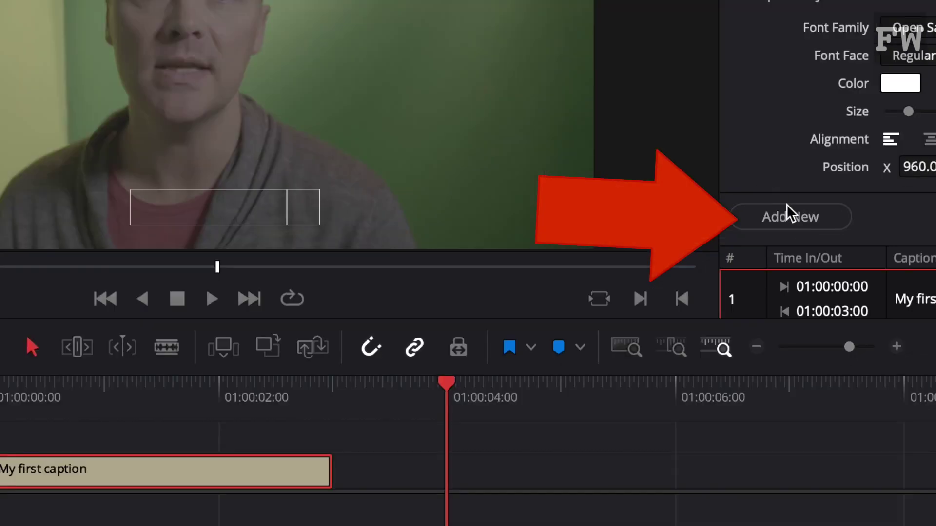
left_click(789, 215)
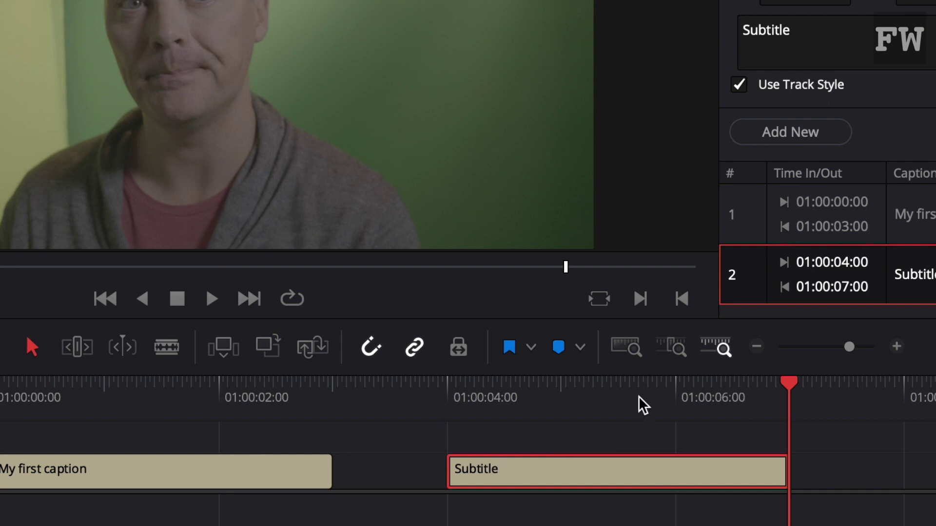
double_click(809, 39)
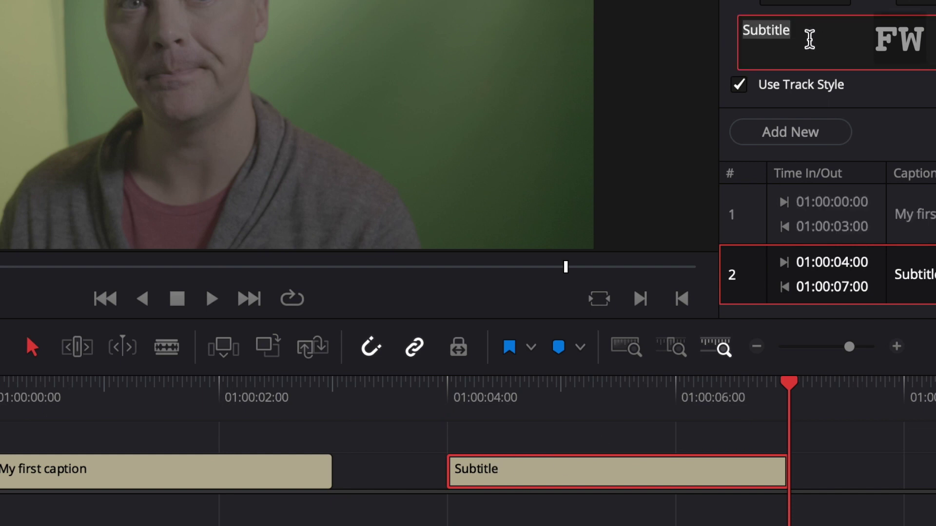
type("My second caption")
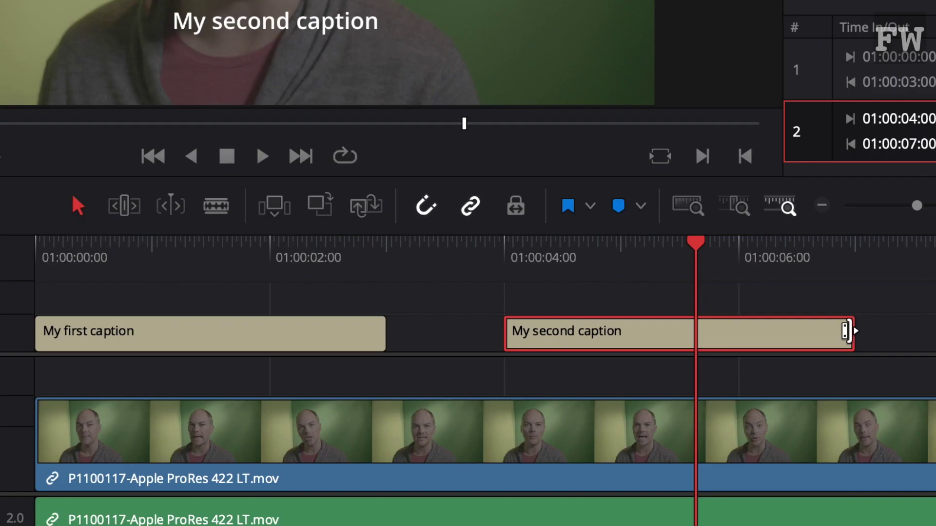
Trim and reposition the second caption on its track so it runs from 01:00:04:15 to 01:00:07:00
left_click(841, 331)
left_click_drag(842, 332, 806, 331)
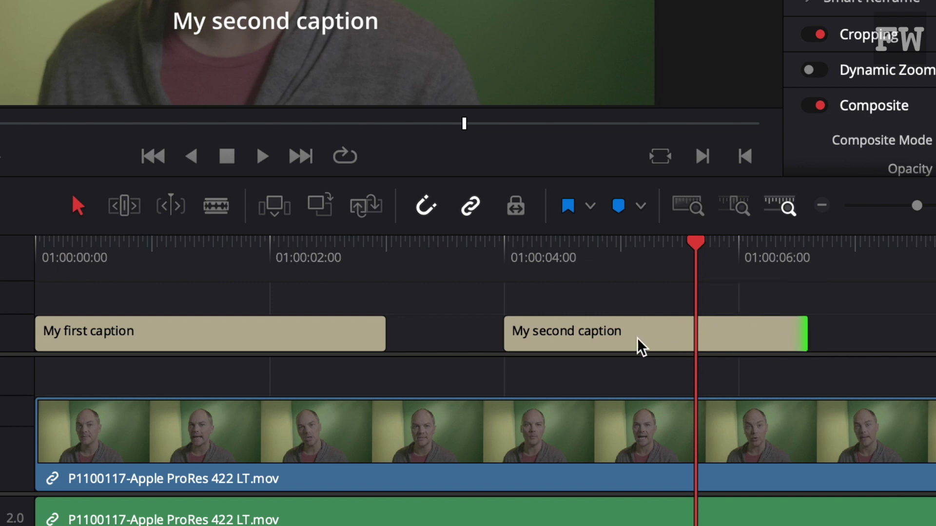
left_click_drag(578, 331, 595, 332)
left_click(518, 266)
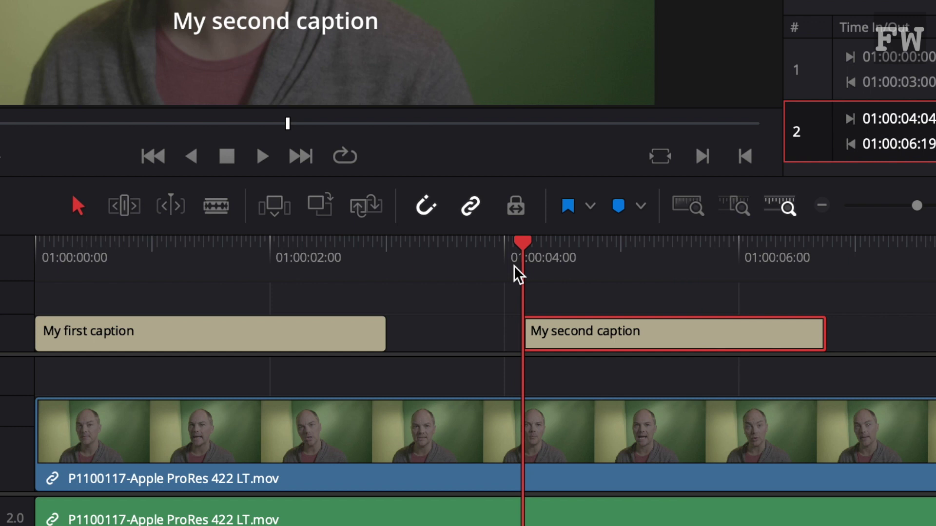
left_click_drag(561, 345, 587, 348)
left_click_drag(523, 242, 549, 243)
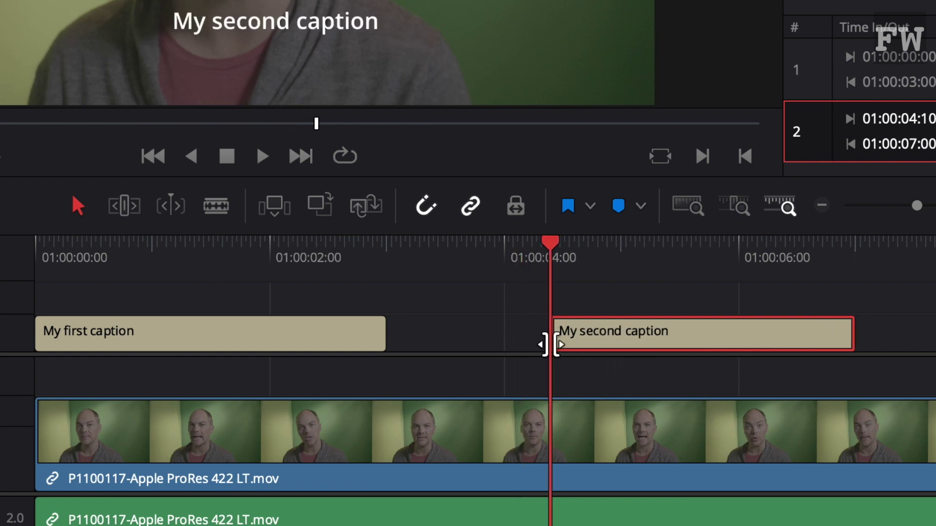
left_click(553, 344)
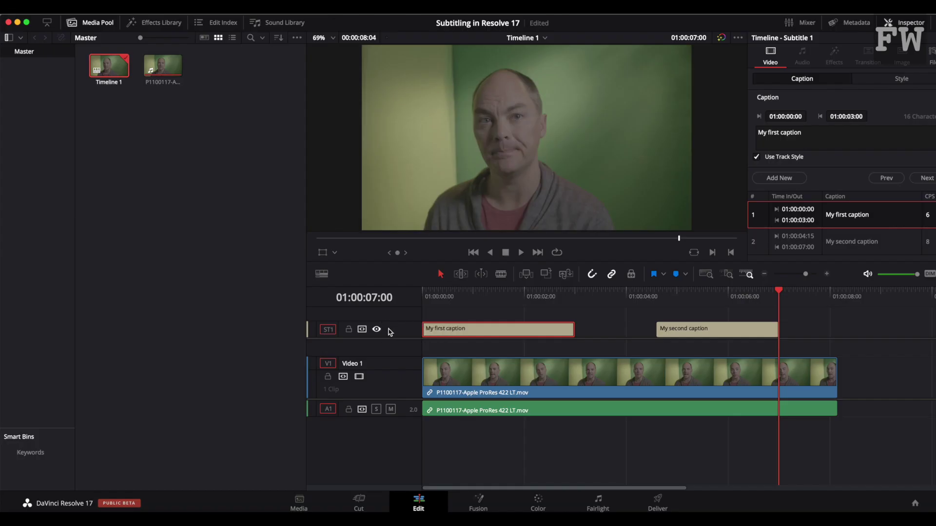
Export the subtitle track as an SRT subtitle file named "Subtitle 1"
right_click(394, 327)
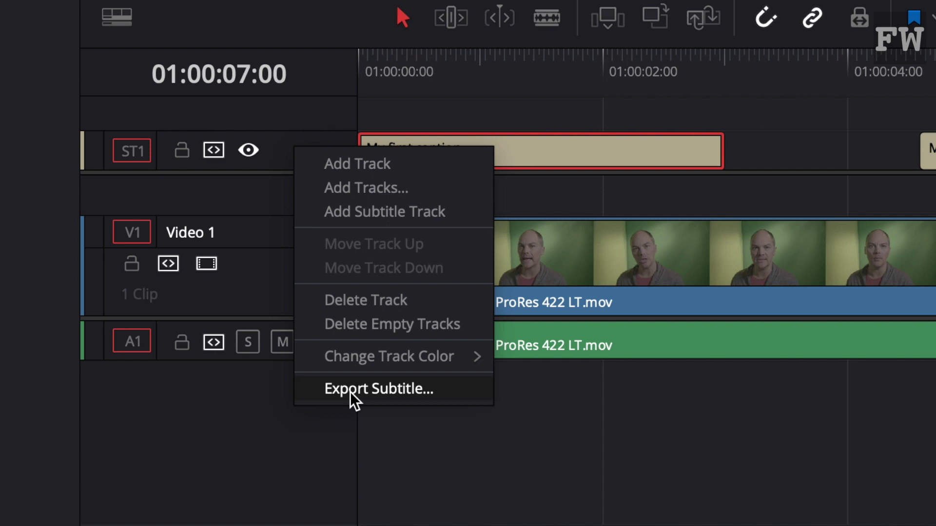
left_click(350, 391)
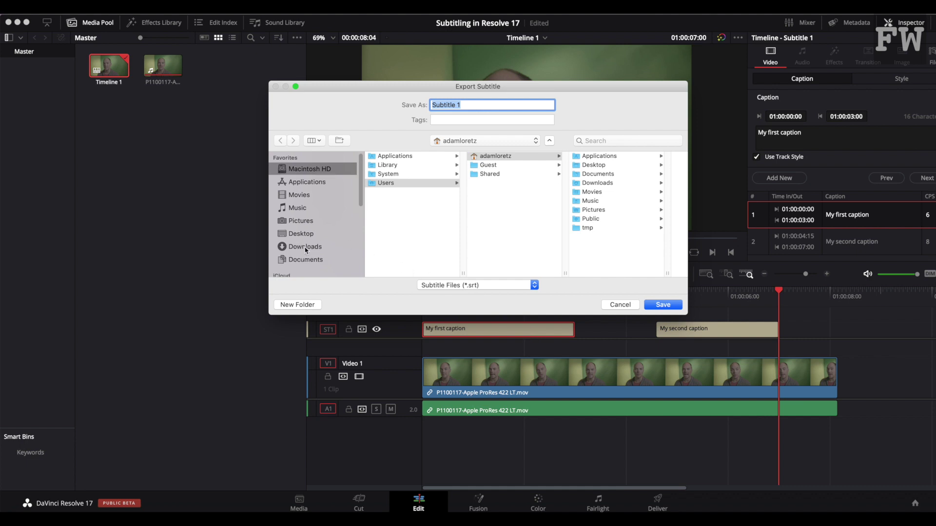
left_click(662, 304)
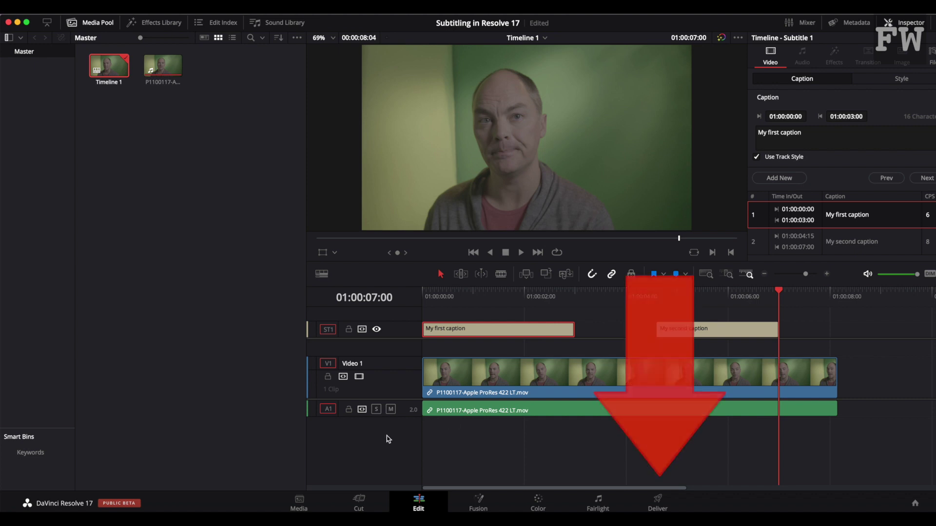
On the Deliver page, enable Export Subtitle in the render's Subtitle Settings
left_click(658, 501)
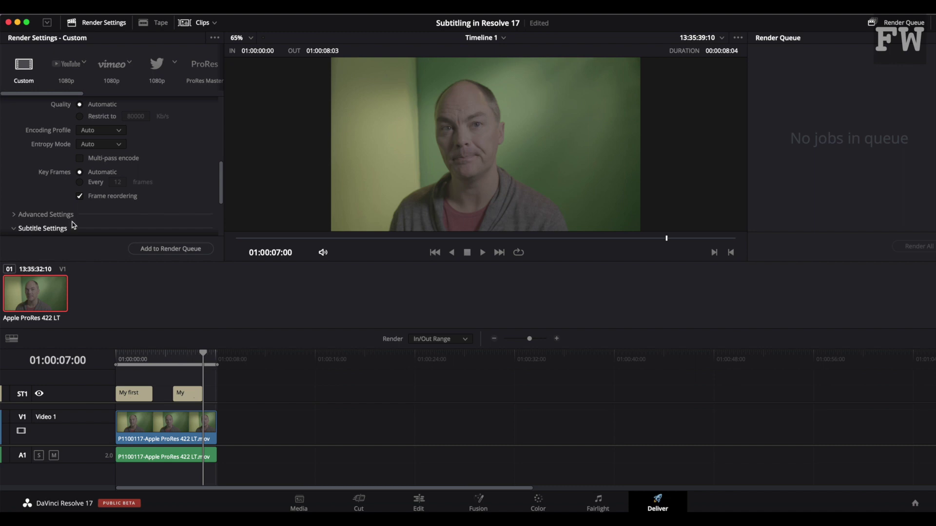
left_click(74, 227)
scroll(82, 220, "down", 5)
left_click(8, 145)
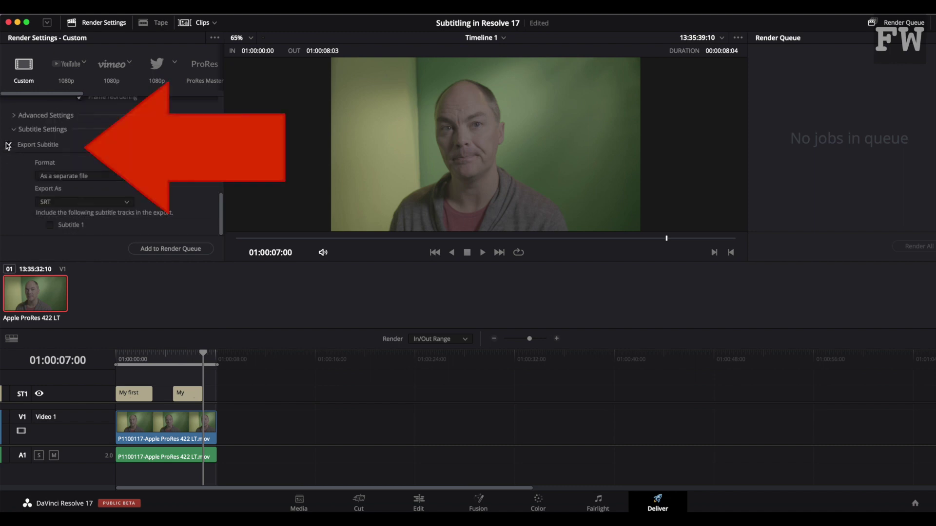
Check the subtitle Format and Export As options, and set the subtitle format to Burn into video
left_click(99, 180)
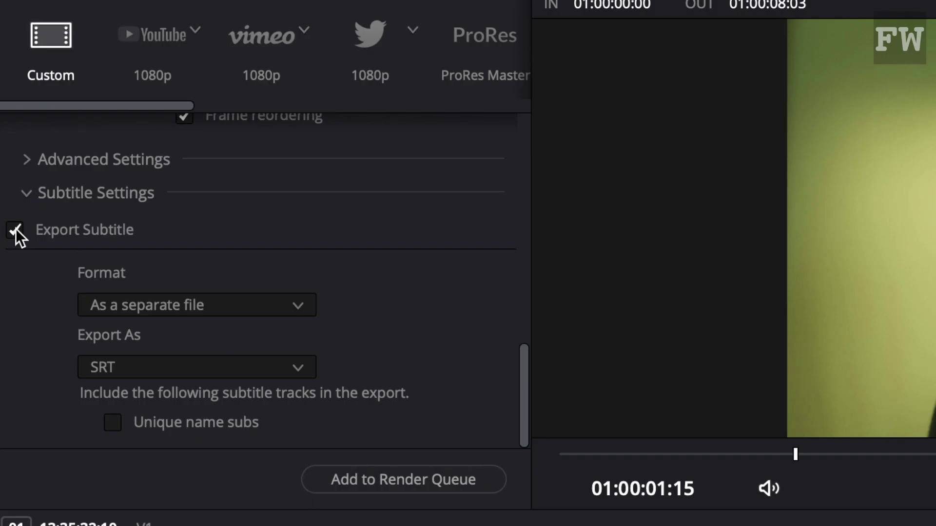
left_click(206, 305)
left_click(206, 306)
left_click(174, 363)
left_click(173, 363)
left_click(174, 364)
left_click(174, 364)
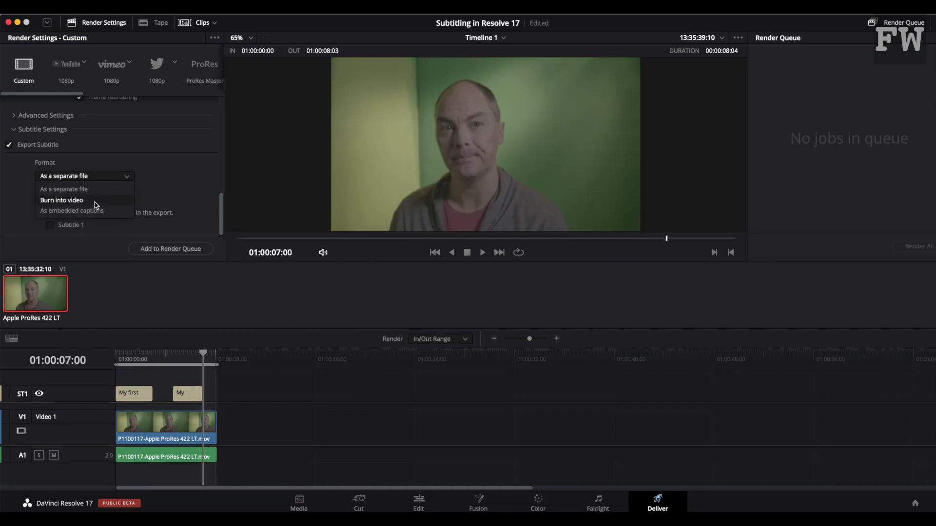
left_click(95, 202)
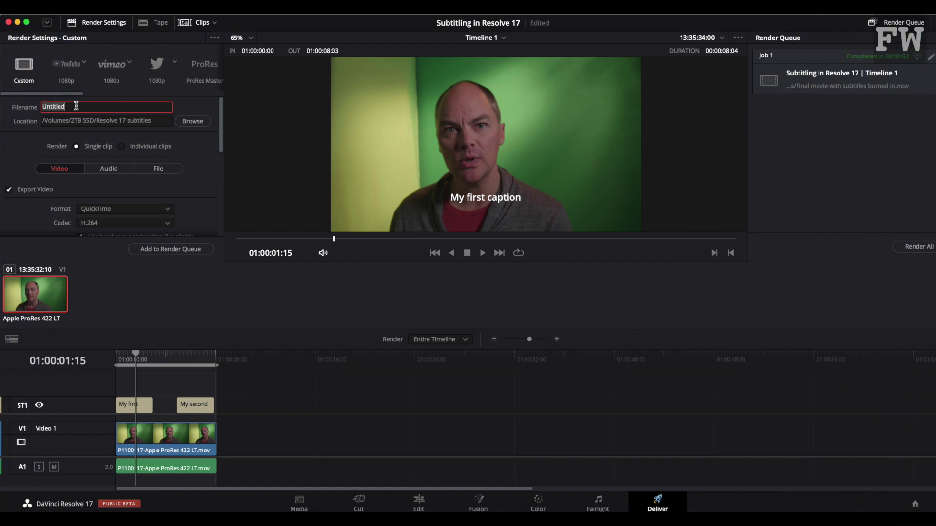
Name the separate-subtitle render "My unique subs movie" and the burned-in render "Final movie with subtitles burned in"
type("My u")
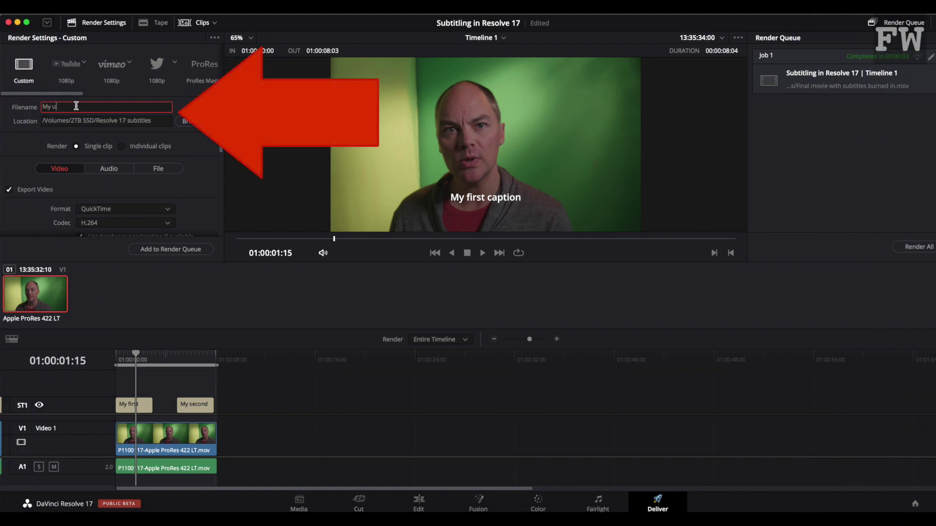
type("nique file")
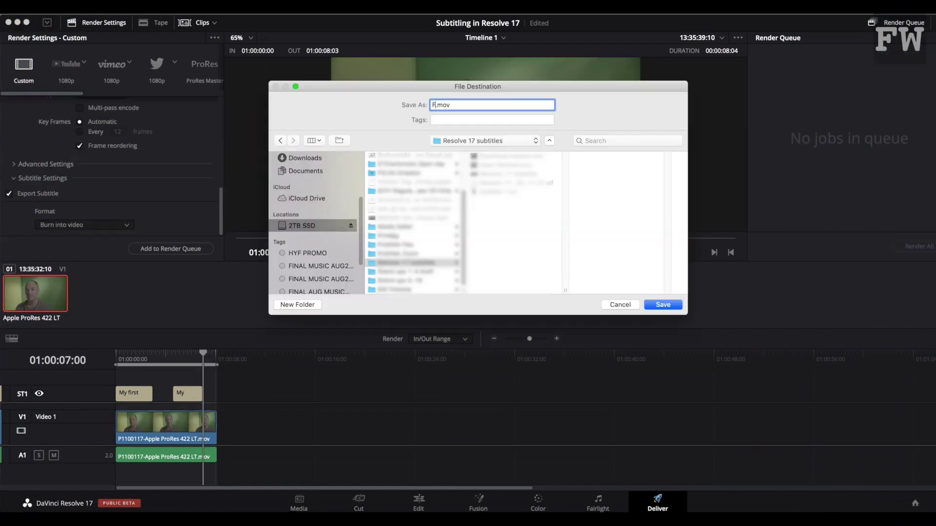
type("Final")
type(" movie w")
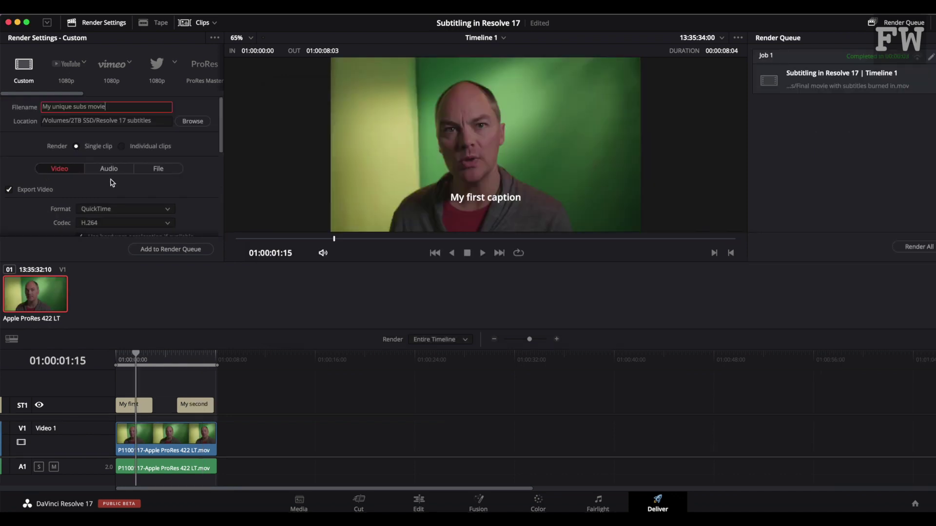
Add "My unique subs movie" to the render queue with the "Unique name subs" track as a separate SRT file, and render it
scroll(111, 183, "down", 10)
scroll(111, 183, "down", 10)
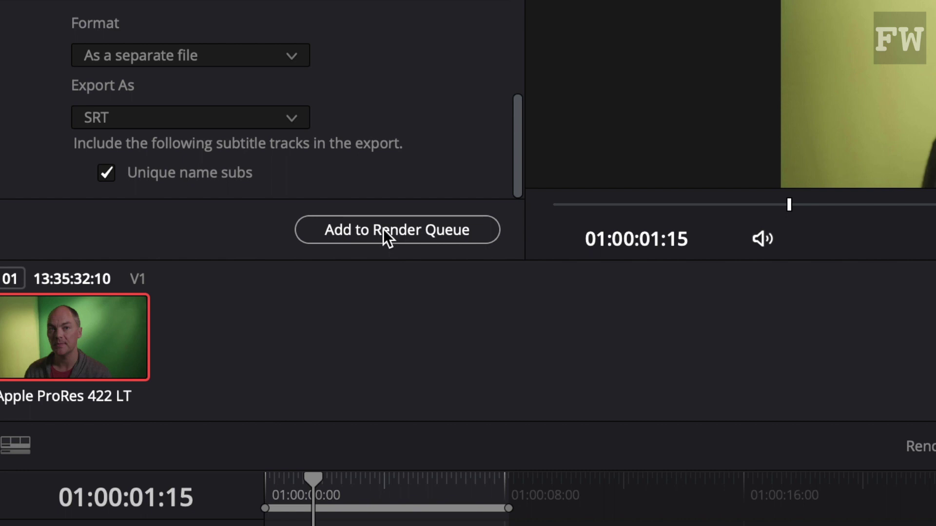
left_click(383, 229)
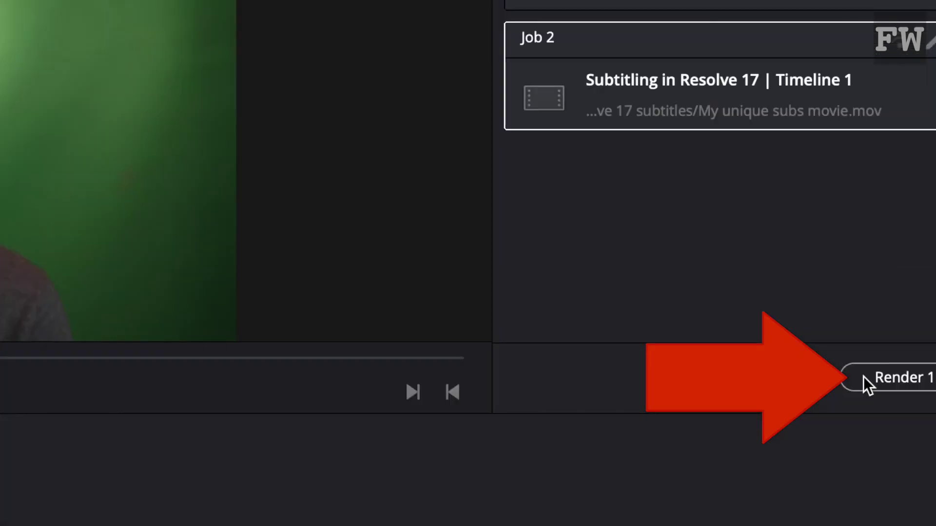
left_click(865, 377)
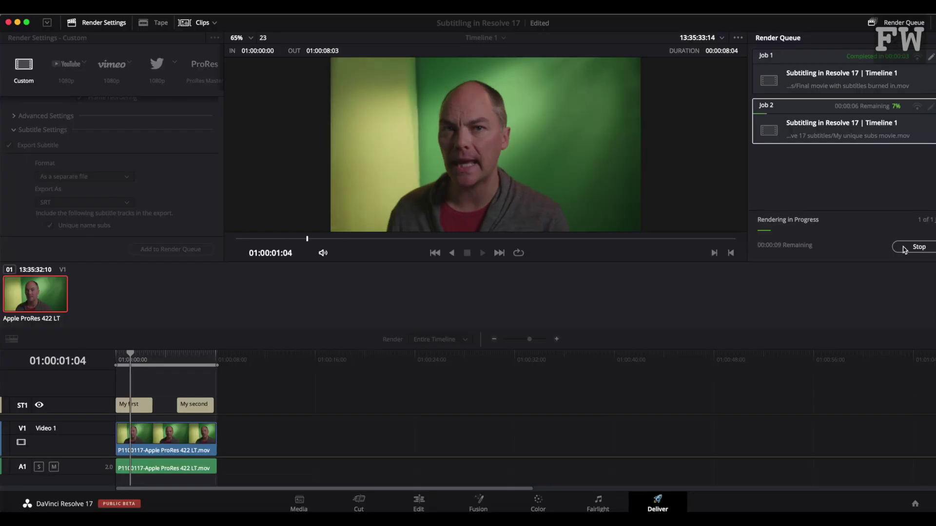